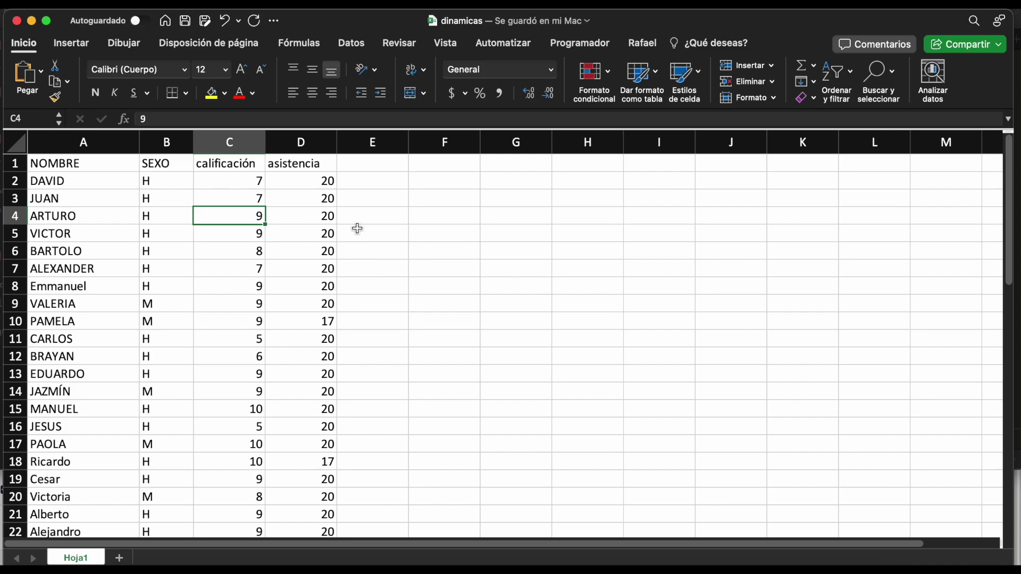
Start a pivot table from Hoja1!$A$1:$D$60, cancel once, then restart it targeting a new worksheet
{"action": "scroll", "coordinate": [124, 245], "scroll_direction": "down", "scroll_amount": 1}
{"action": "scroll", "coordinate": [124, 245], "scroll_direction": "down", "scroll_amount": 10}
{"action": "scroll", "coordinate": [124, 245], "scroll_direction": "up", "scroll_amount": 5}
{"action": "scroll", "coordinate": [124, 245], "scroll_direction": "up", "scroll_amount": 5}
{"action": "left_click", "coordinate": [72, 43]}
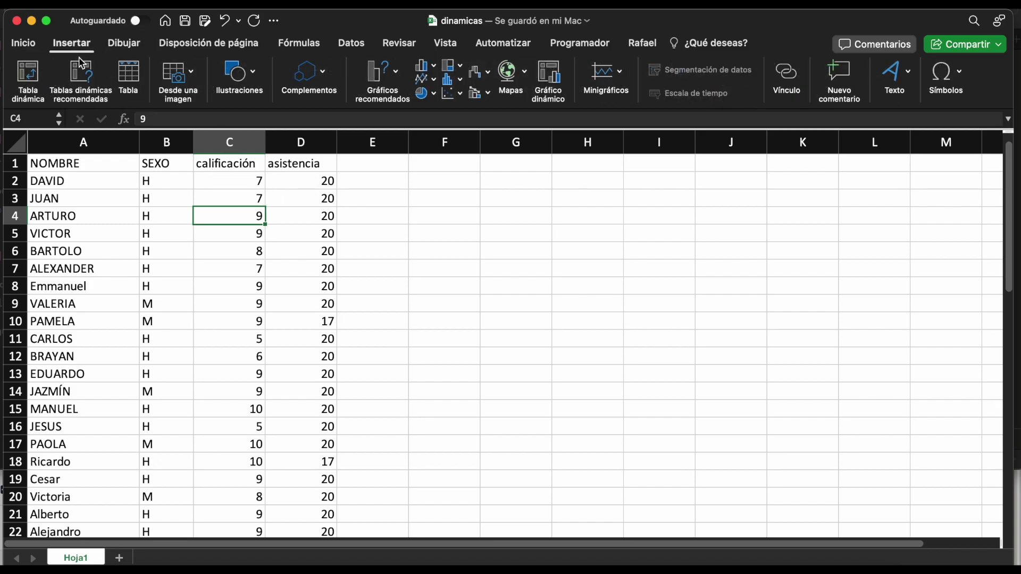
{"action": "left_click", "coordinate": [33, 70]}
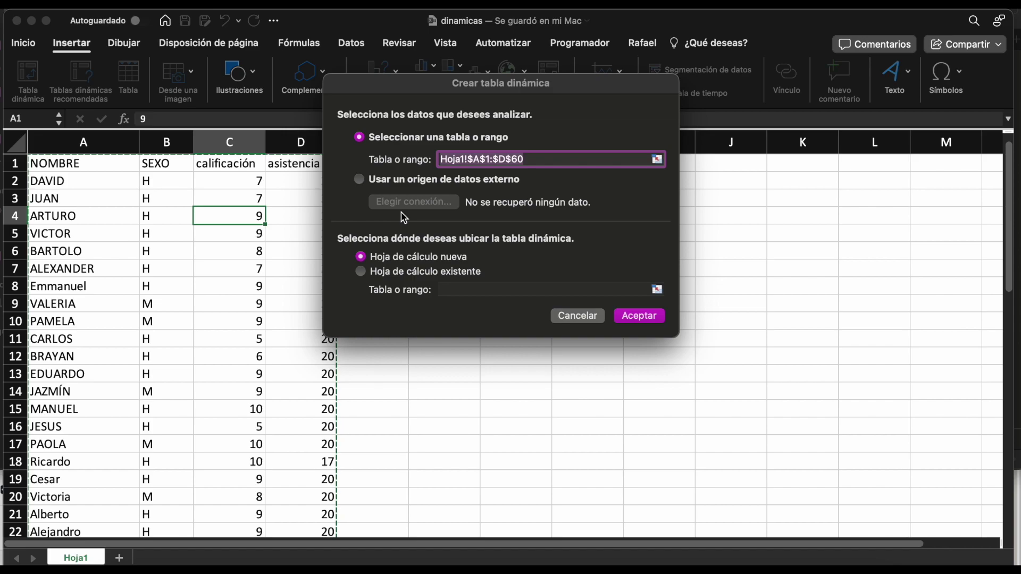
{"action": "left_click", "coordinate": [577, 315]}
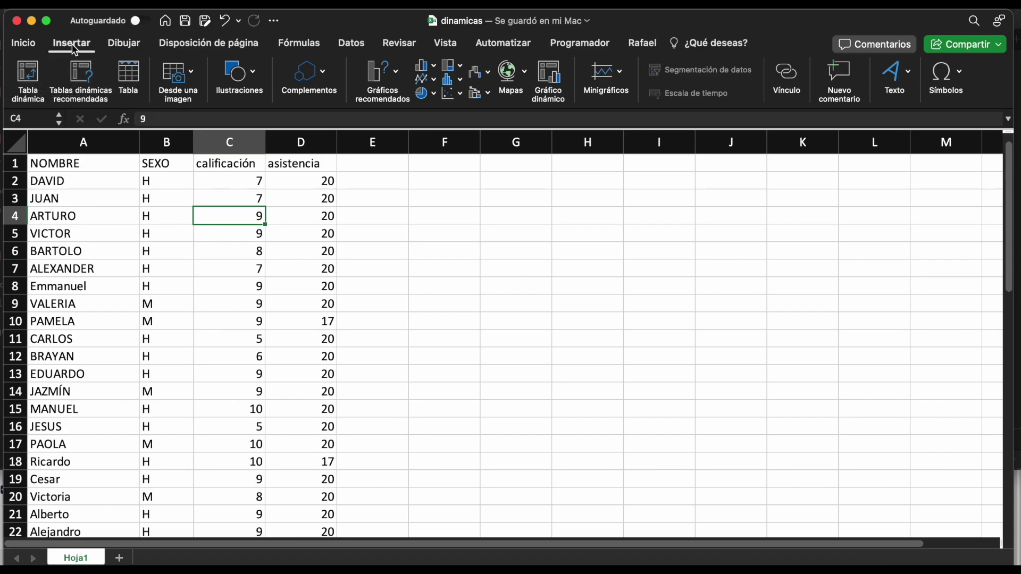
{"action": "left_click", "coordinate": [28, 78]}
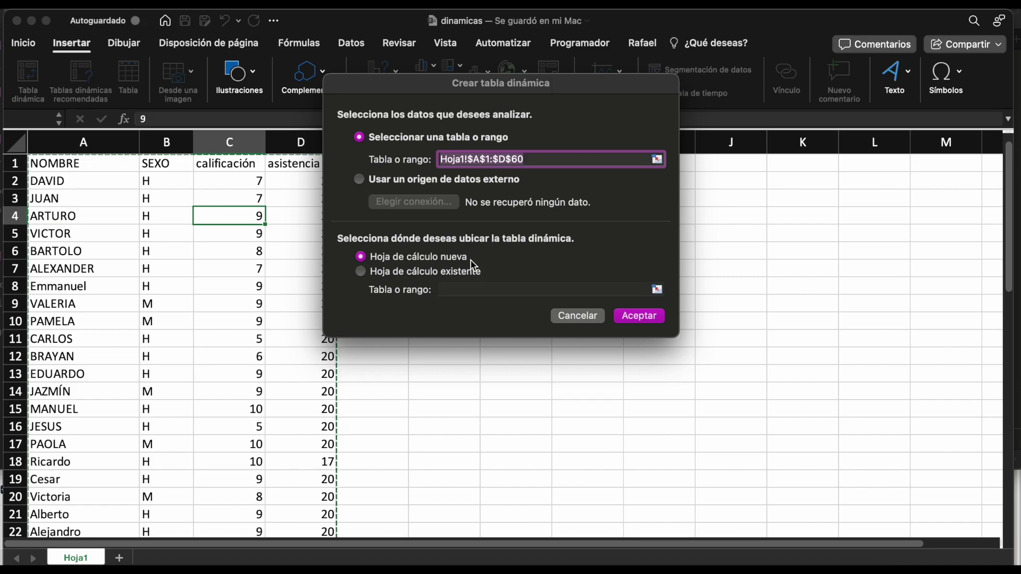
{"action": "left_click", "coordinate": [639, 316]}
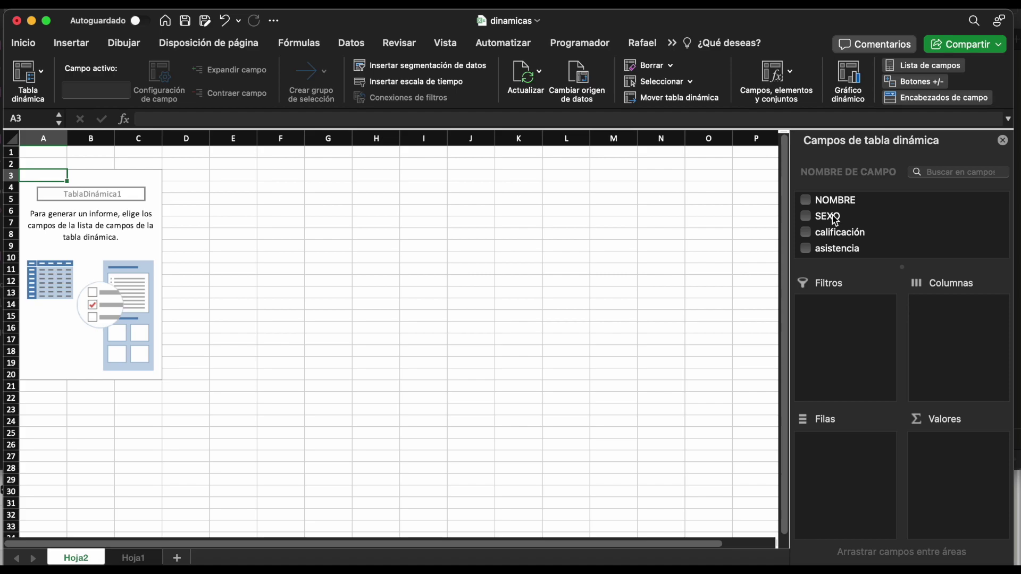
Confirm the new-worksheet setting to place the blank TablaDinámica1 on Hoja2
{"action": "left_click", "coordinate": [834, 219]}
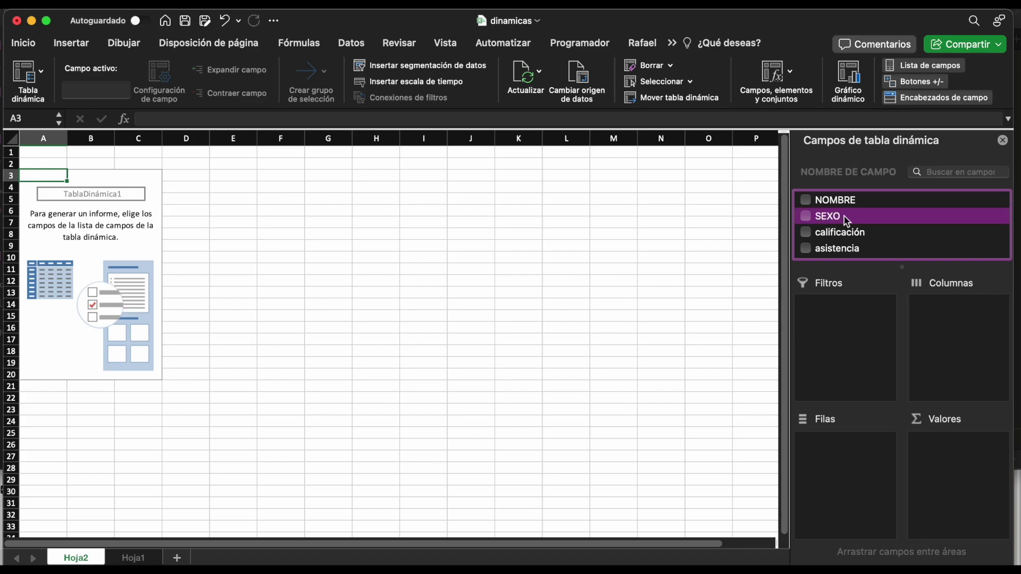
Put SEXO in Filas, calificación in Columnas, and a count of SEXO in Valores
{"action": "left_click", "coordinate": [805, 216]}
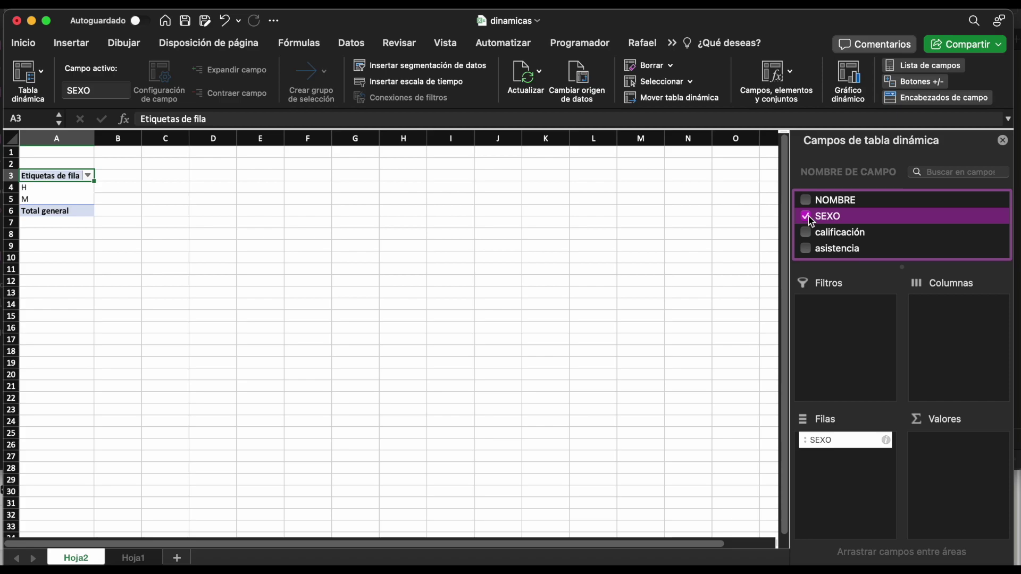
{"action": "left_click", "coordinate": [806, 216]}
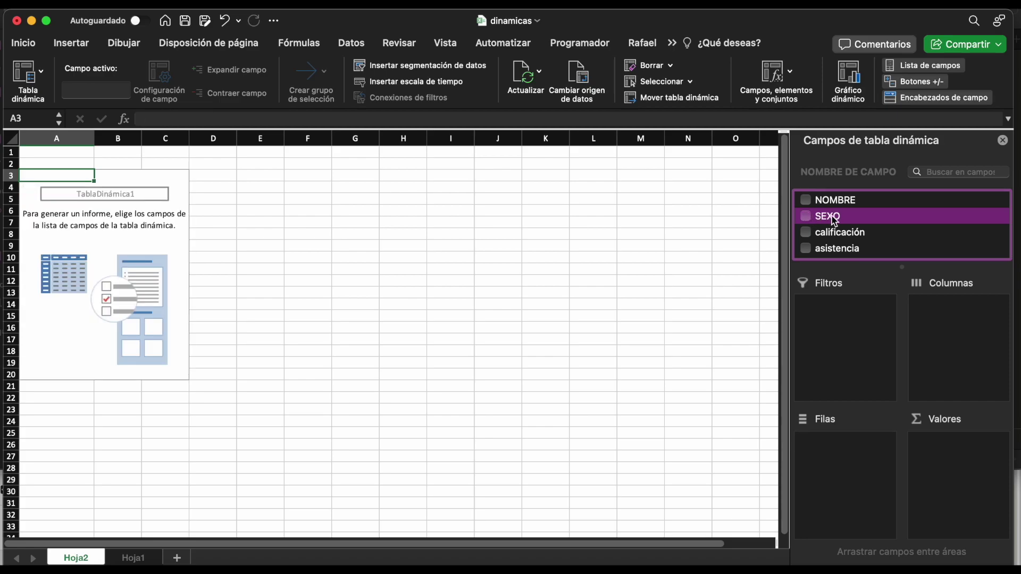
{"action": "left_click_drag", "start_coordinate": [833, 219], "coordinate": [844, 464]}
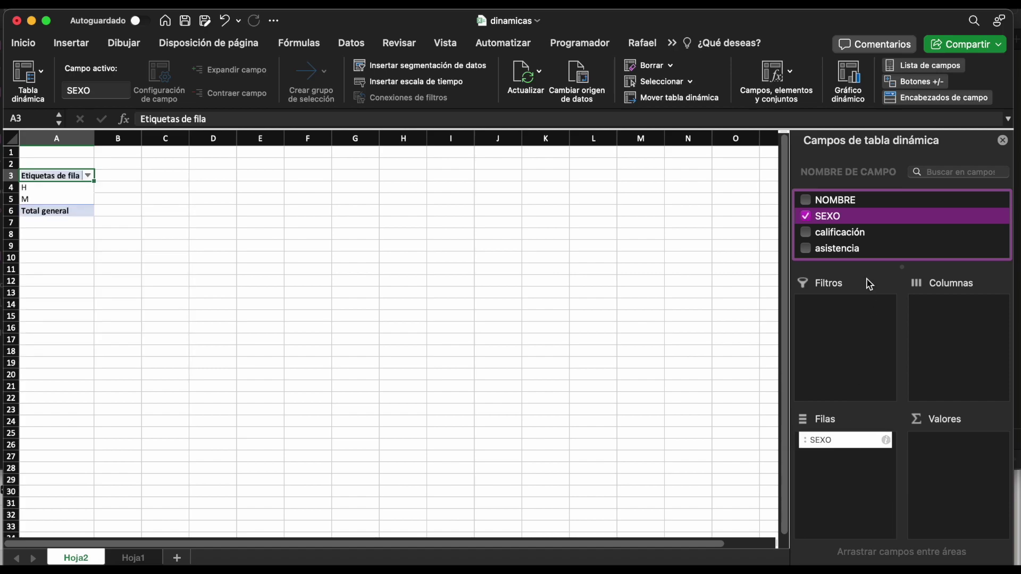
{"action": "mouse_move", "coordinate": [828, 237]}
{"action": "left_mouse_down"}
{"action": "mouse_move", "coordinate": [891, 250]}
{"action": "mouse_move", "coordinate": [956, 337]}
{"action": "mouse_move", "coordinate": [962, 329]}
{"action": "left_mouse_up"}
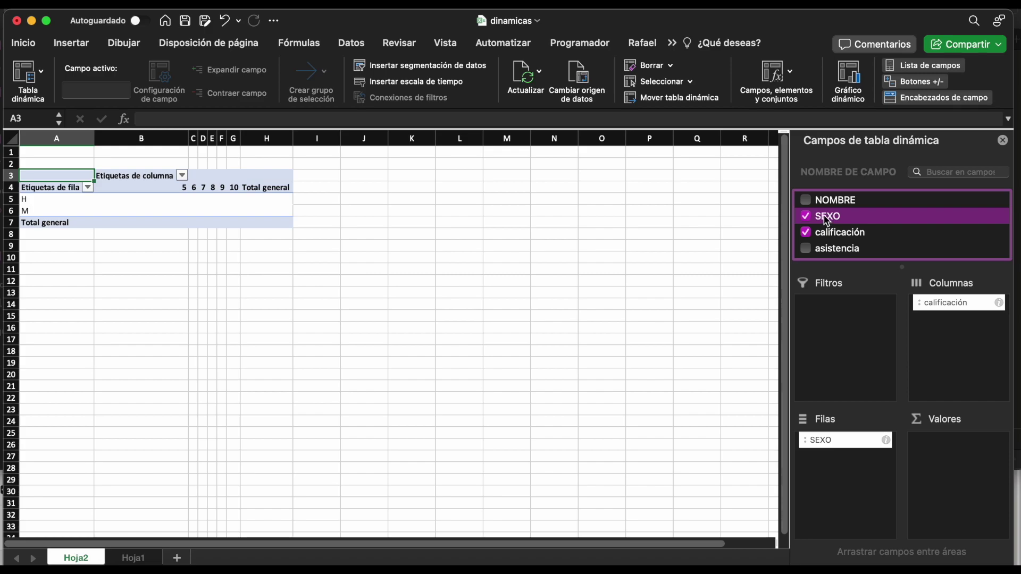
{"action": "mouse_move", "coordinate": [826, 218]}
{"action": "left_mouse_down"}
{"action": "mouse_move", "coordinate": [953, 480]}
{"action": "mouse_move", "coordinate": [958, 457]}
{"action": "left_mouse_up"}
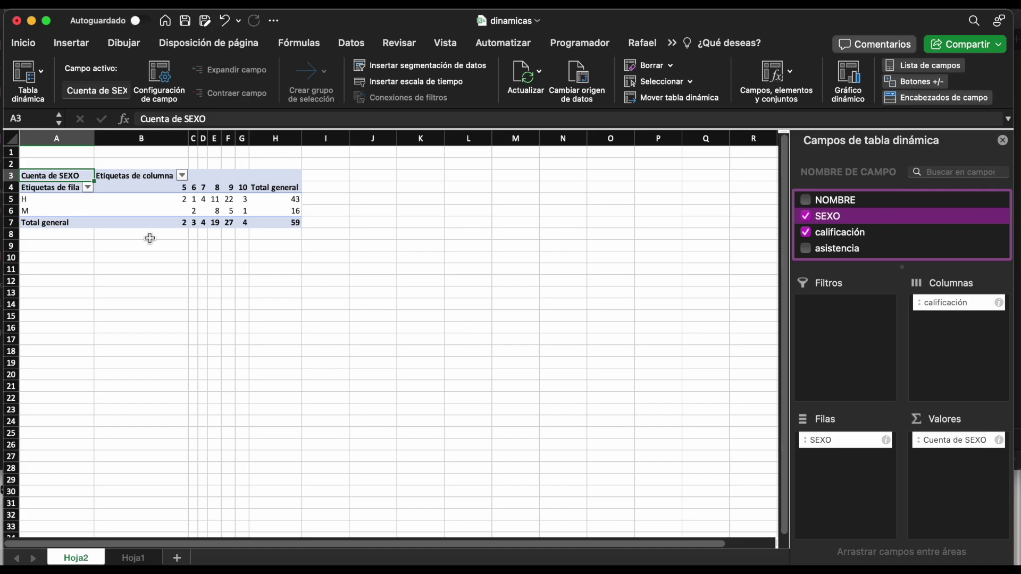
Bring the pivot table into view and open the calificación sort and filter menu
{"action": "scroll", "coordinate": [150, 238], "scroll_direction": "up", "scroll_amount": 3}
{"action": "scroll", "coordinate": [150, 238], "scroll_direction": "up", "scroll_amount": 2}
{"action": "scroll", "coordinate": [150, 238], "scroll_direction": "left", "scroll_amount": 3}
{"action": "scroll", "coordinate": [150, 238], "scroll_direction": "up", "scroll_amount": 1}
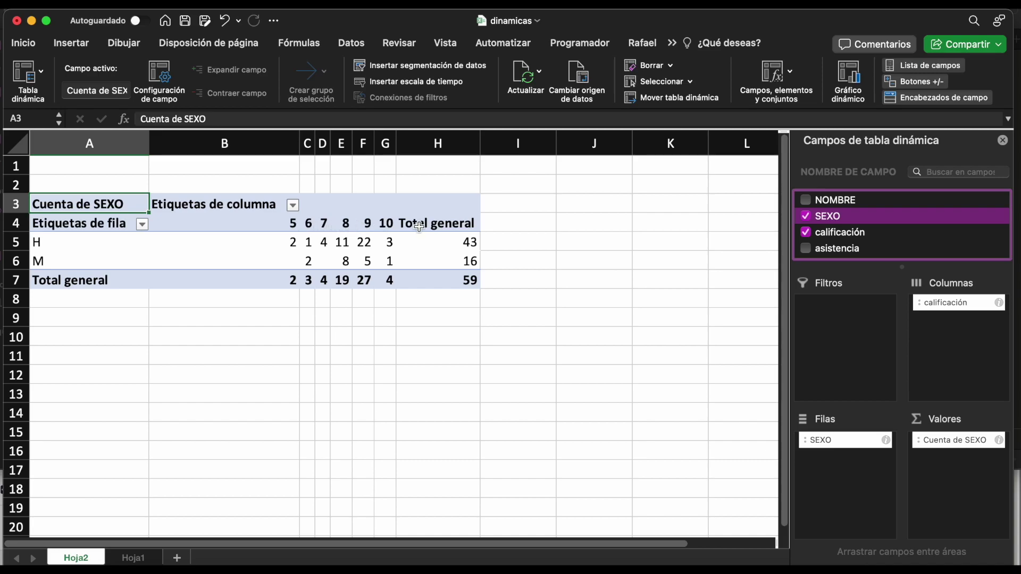
{"action": "left_click", "coordinate": [293, 206]}
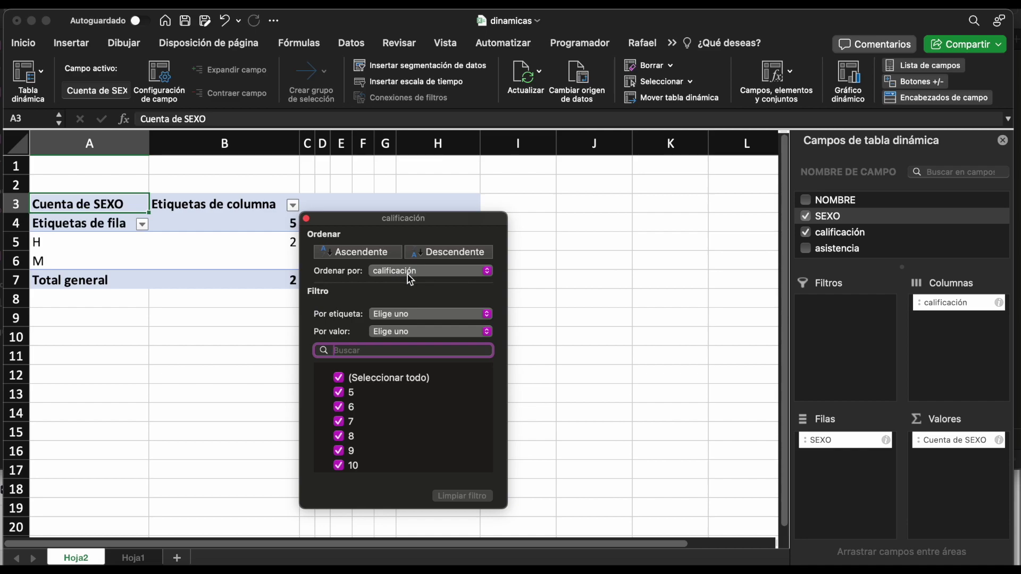
Review the calificación sort field and label filter options, leaving both unchanged
{"action": "left_click", "coordinate": [409, 274]}
{"action": "left_click", "coordinate": [384, 271]}
{"action": "left_click", "coordinate": [410, 315]}
{"action": "left_click", "coordinate": [410, 319]}
Limit the column grades to 8, 9 and 10 and apply the filter
{"action": "left_click", "coordinate": [339, 378]}
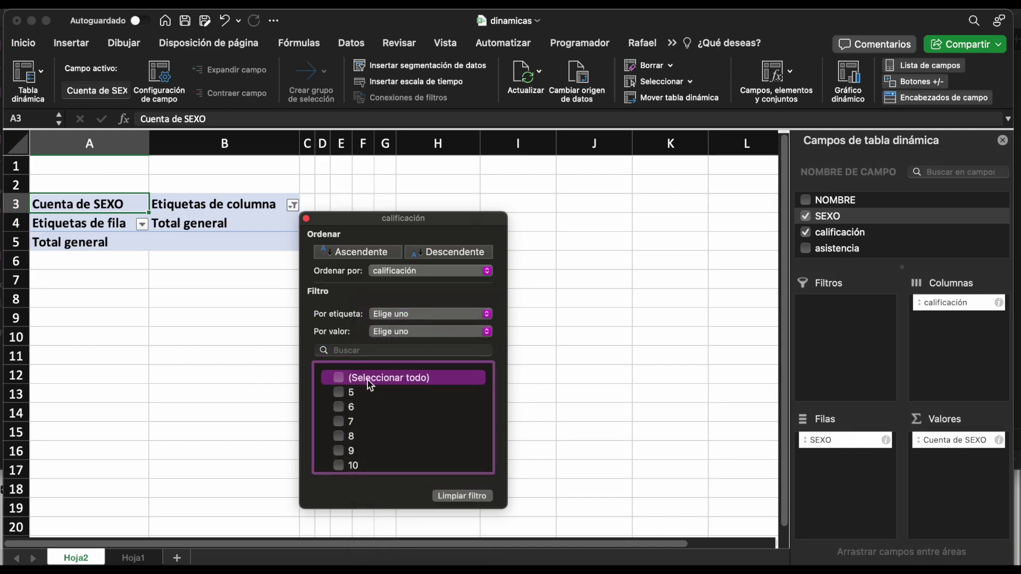
{"action": "left_click", "coordinate": [339, 437]}
{"action": "left_click", "coordinate": [339, 451]}
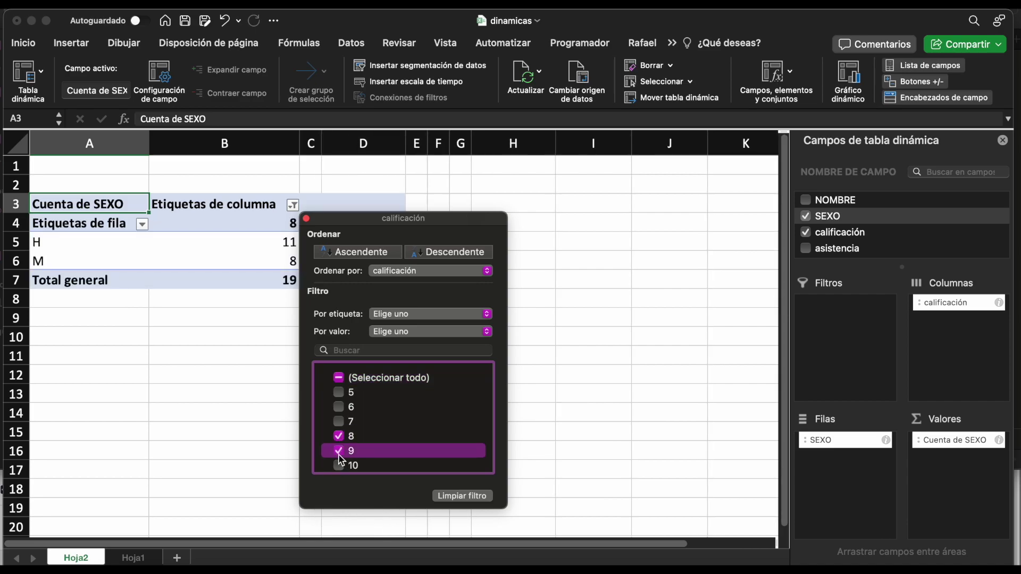
{"action": "left_click", "coordinate": [339, 466]}
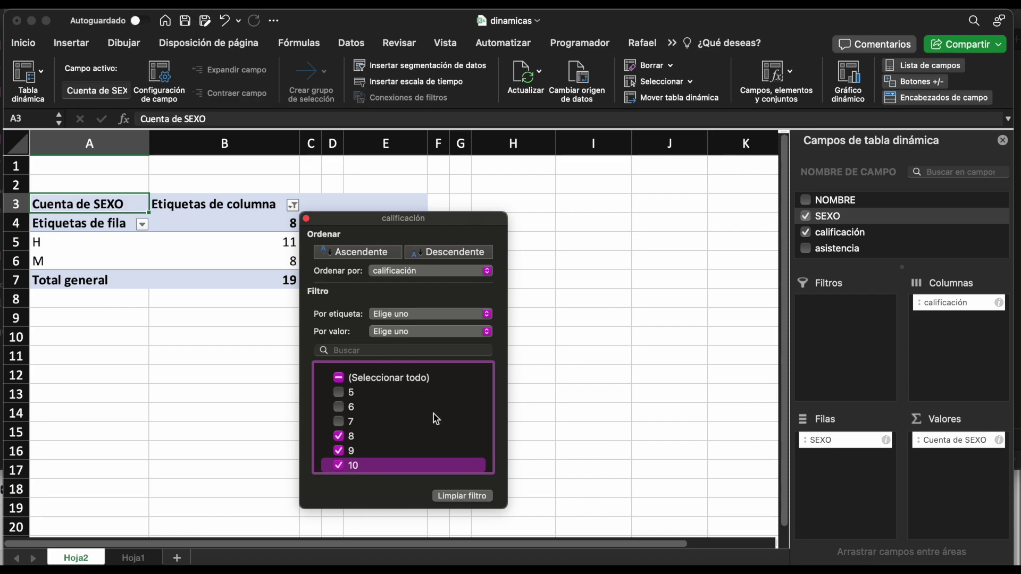
{"action": "left_click", "coordinate": [307, 218]}
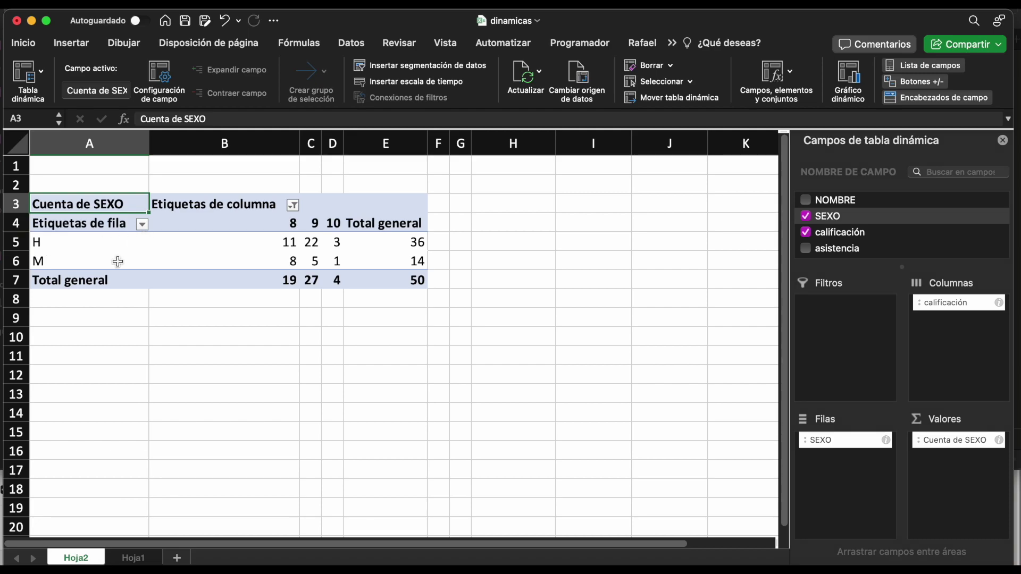
{"action": "left_click", "coordinate": [141, 225]}
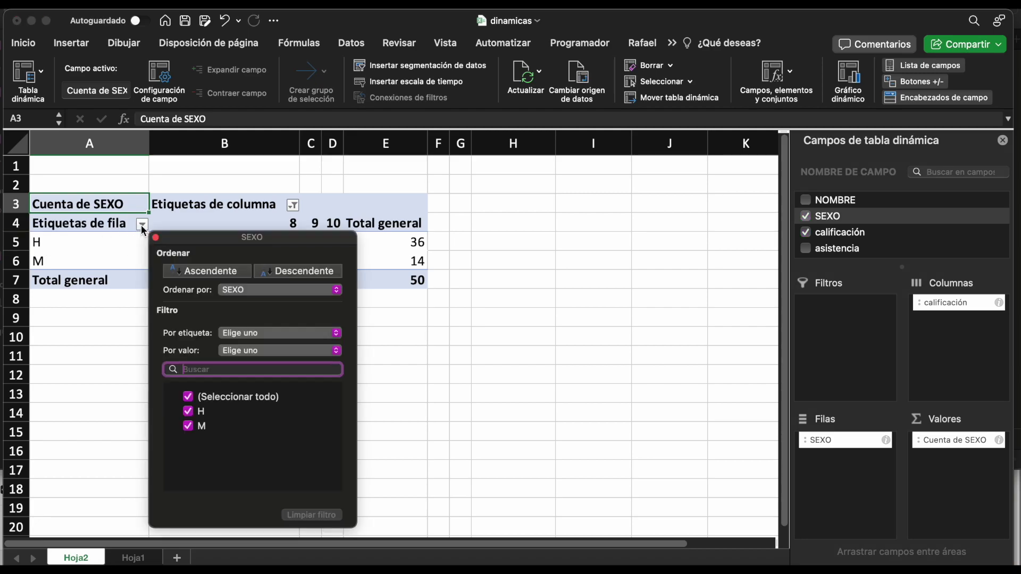
{"action": "left_click", "coordinate": [188, 396]}
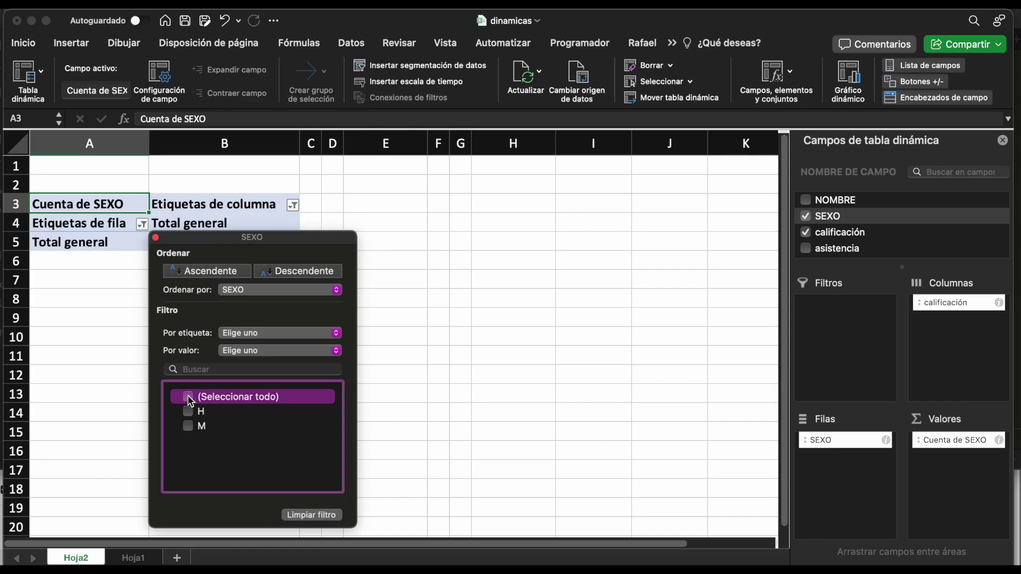
{"action": "left_click", "coordinate": [189, 426]}
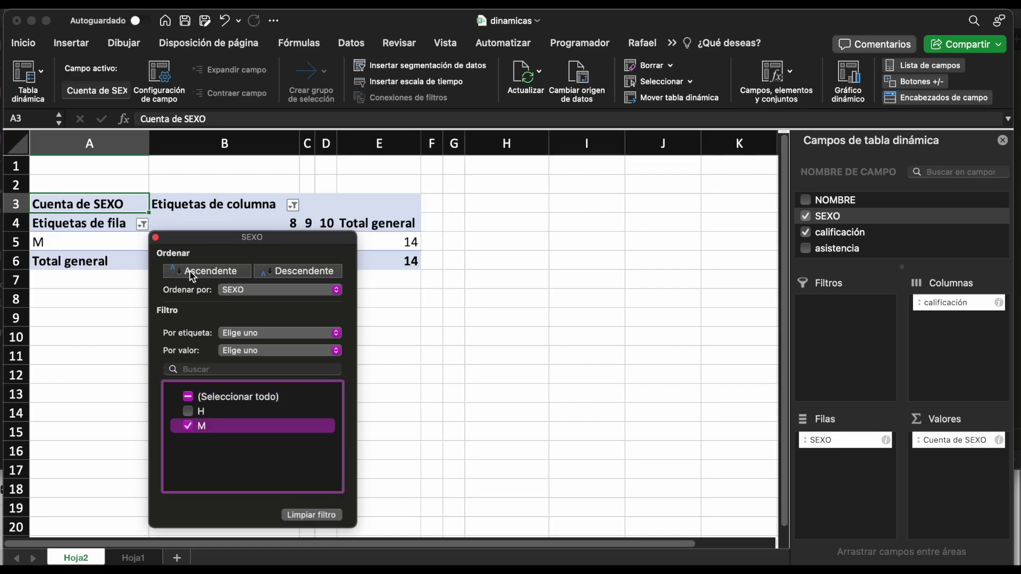
{"action": "left_click", "coordinate": [297, 516]}
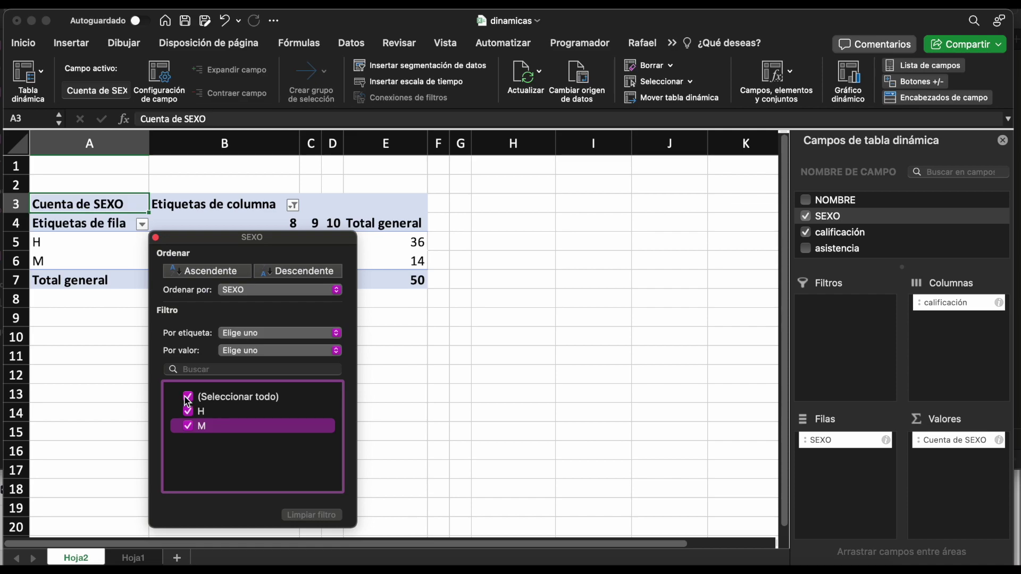
{"action": "left_click", "coordinate": [155, 236]}
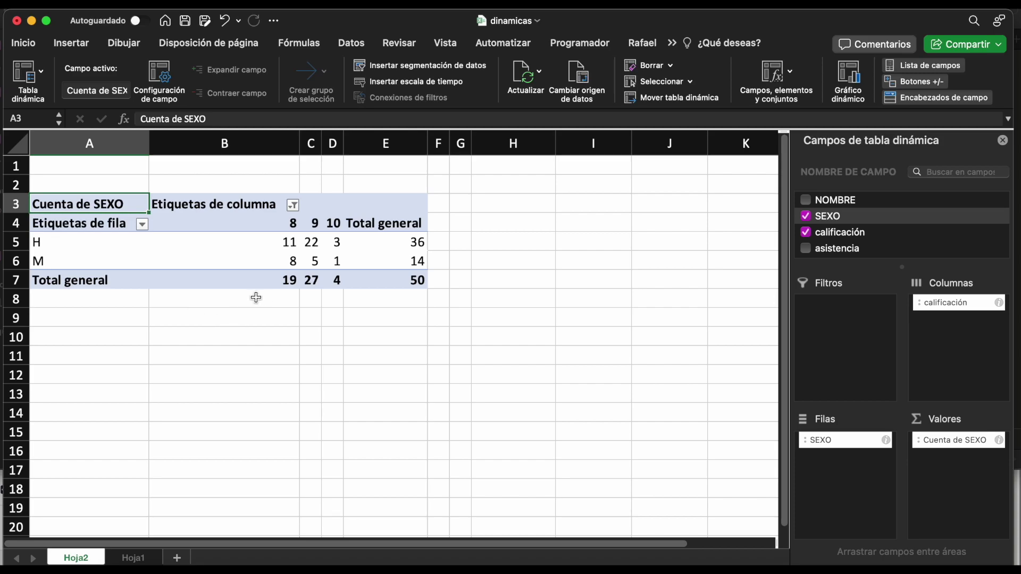
{"action": "left_click", "coordinate": [292, 206]}
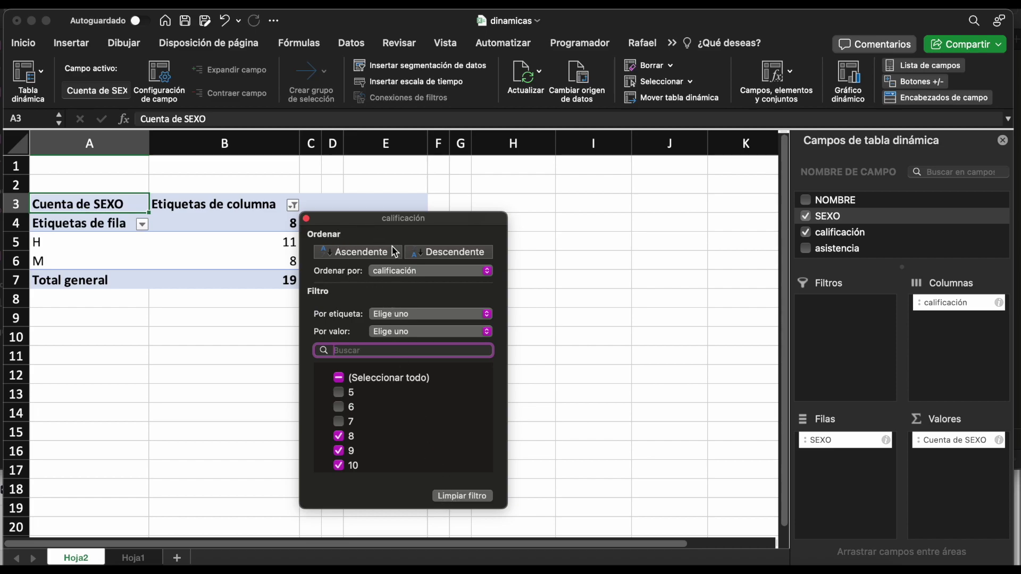
Reselect every calificación value (Seleccionar todo), restoring counts of 43 H and 16 M
{"action": "left_click", "coordinate": [342, 381]}
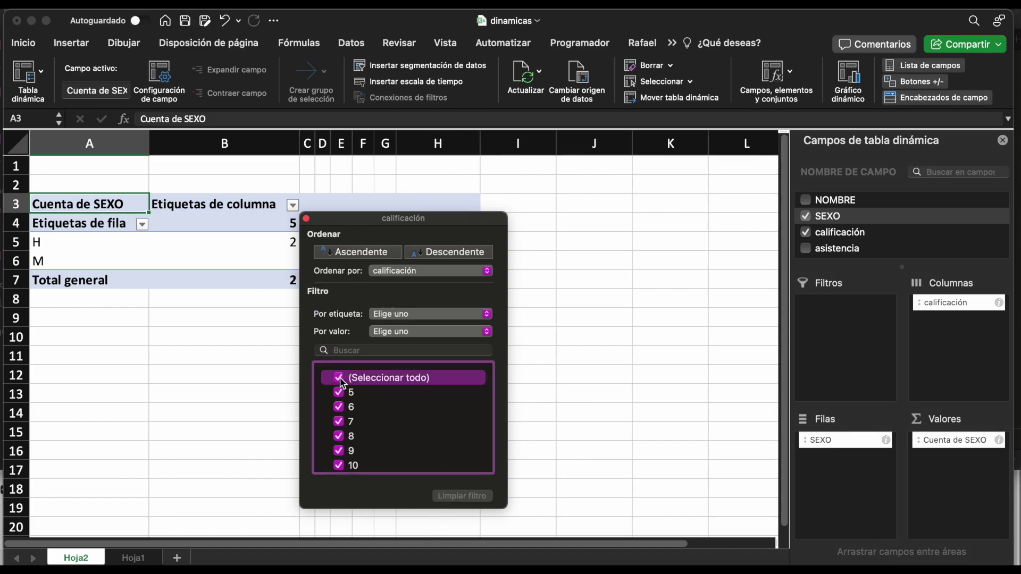
{"action": "left_click", "coordinate": [307, 219]}
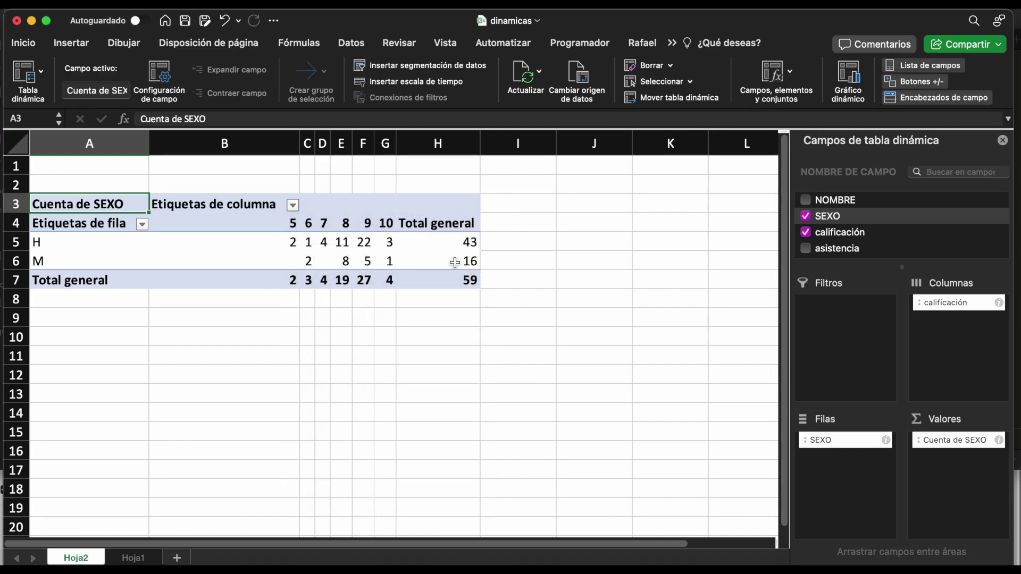